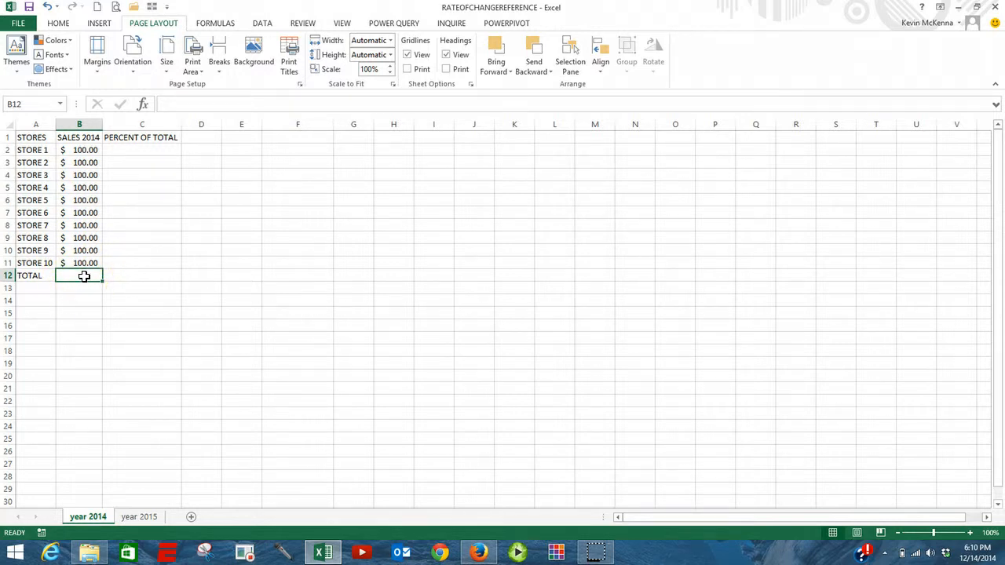
Step: Total the 2014 store sales in B12 with an AutoSum of B2:B11
click(61, 24)
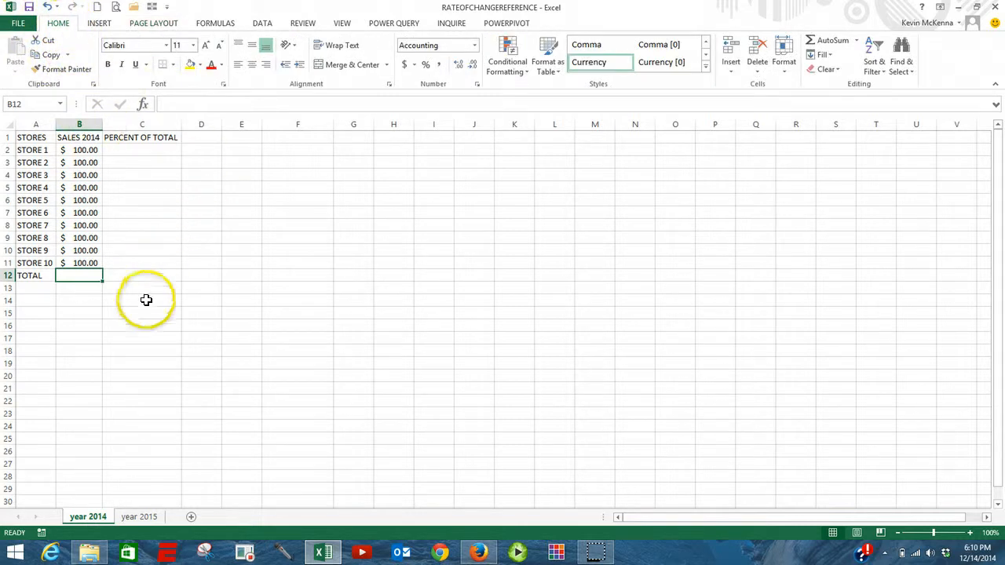
click(822, 41)
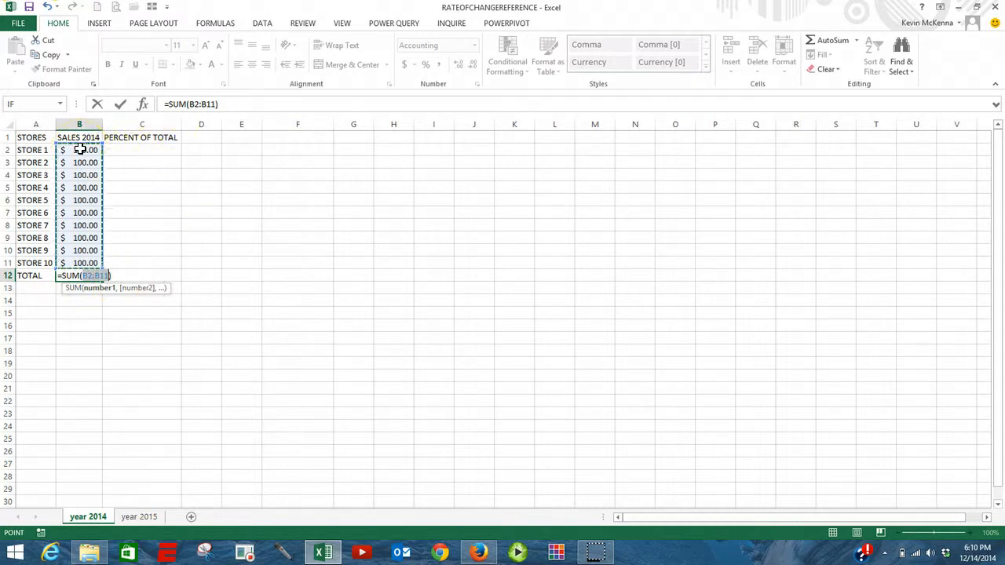
click(120, 105)
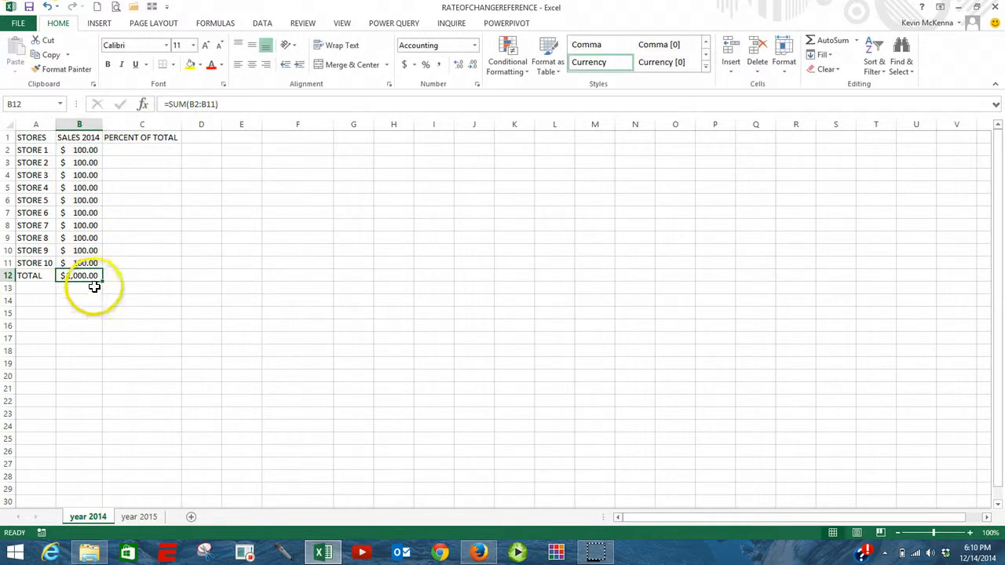
Step: Enter the formula =B2/$B$12 in C2 to calculate Store 1's percent of total, with the total as an absolute reference
click(128, 153)
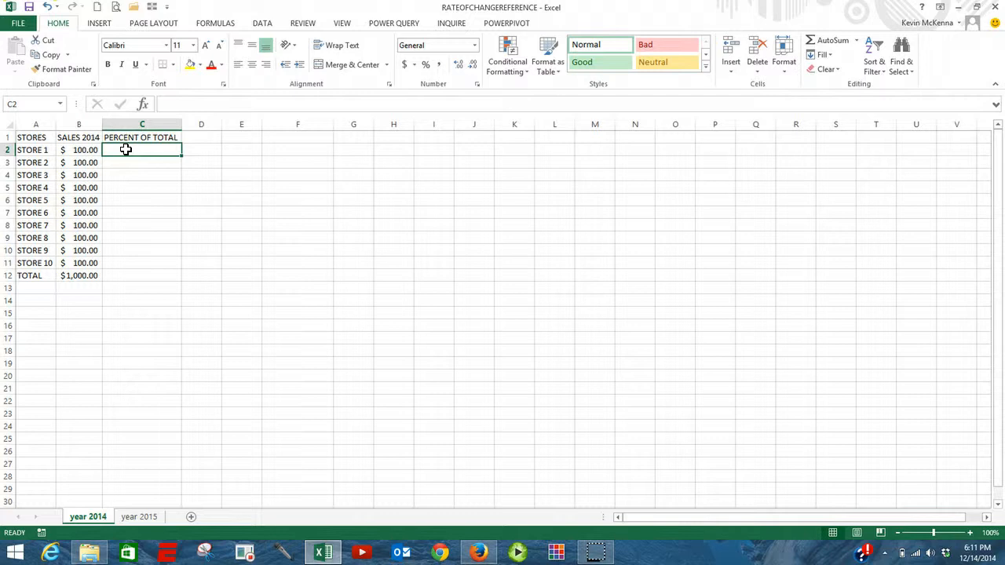
click(82, 278)
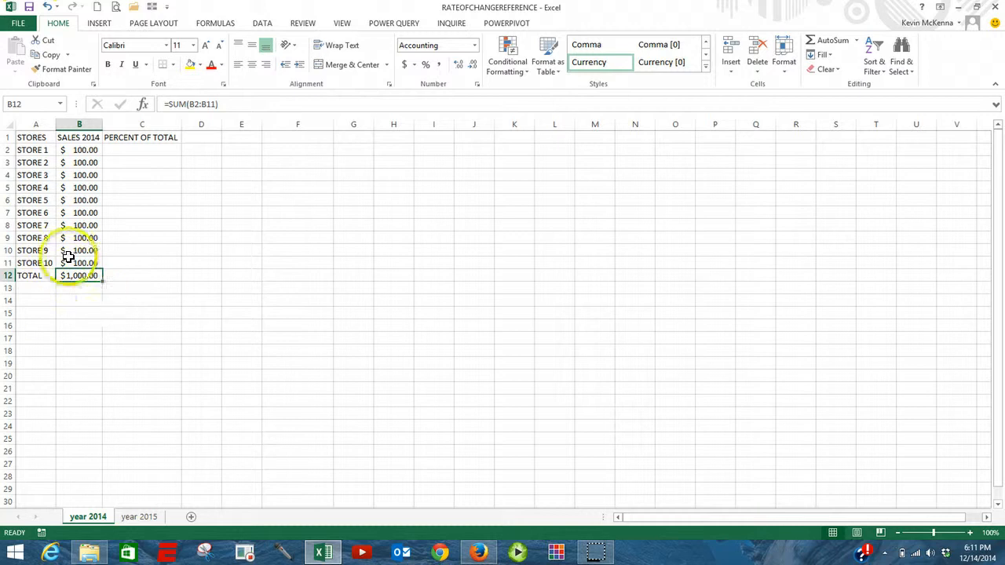
click(120, 149)
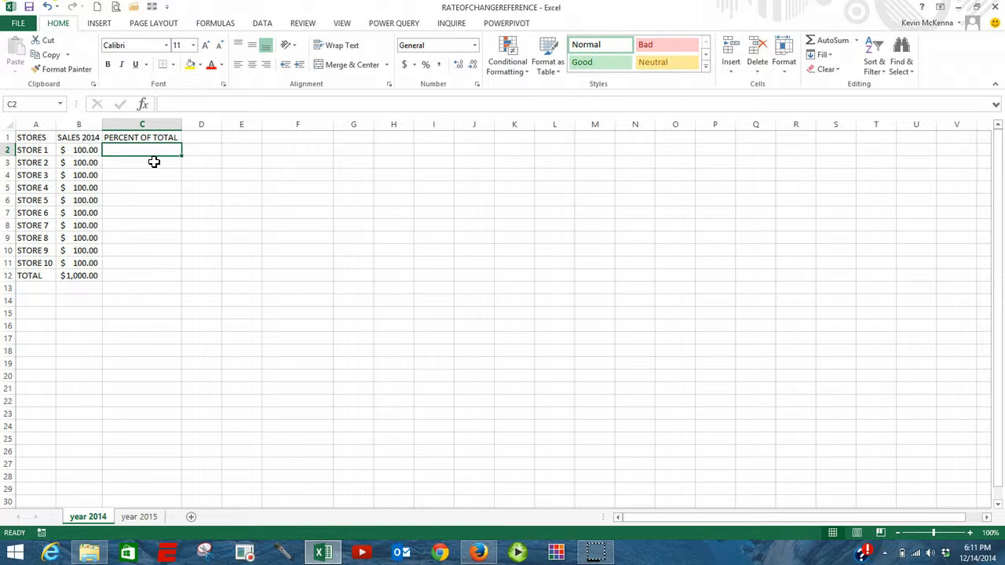
text(=)
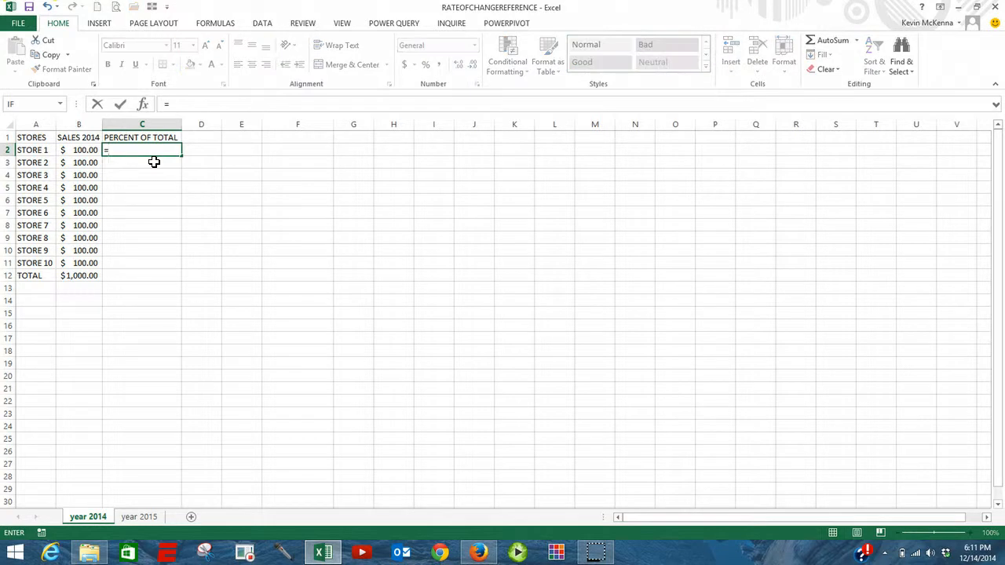
click(82, 150)
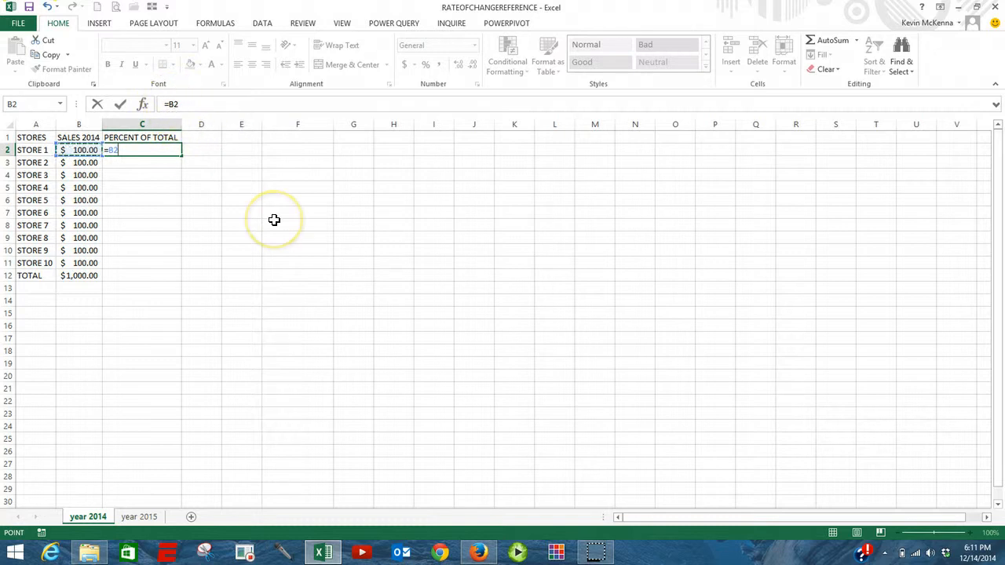
text(/)
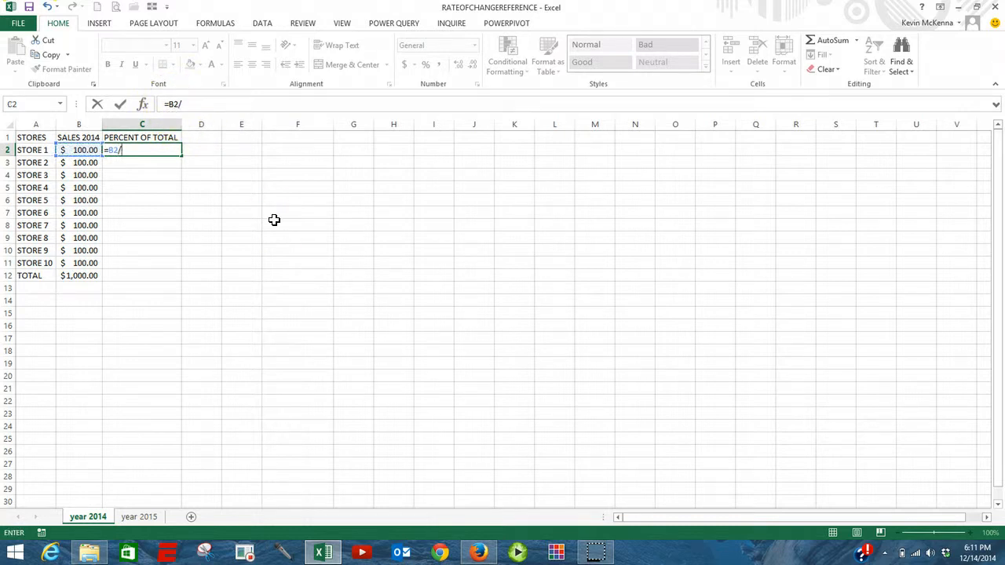
click(79, 275)
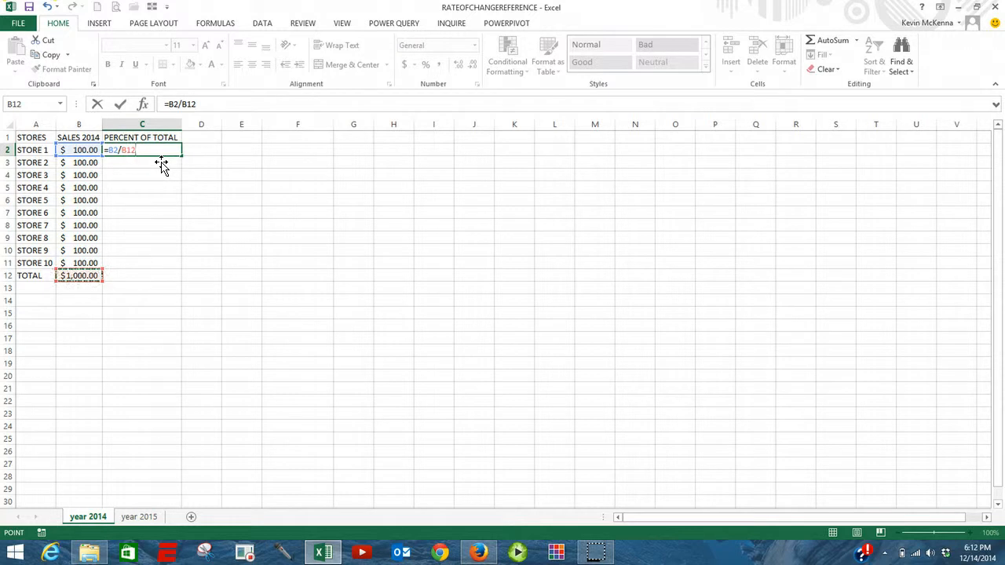
key(super+p)
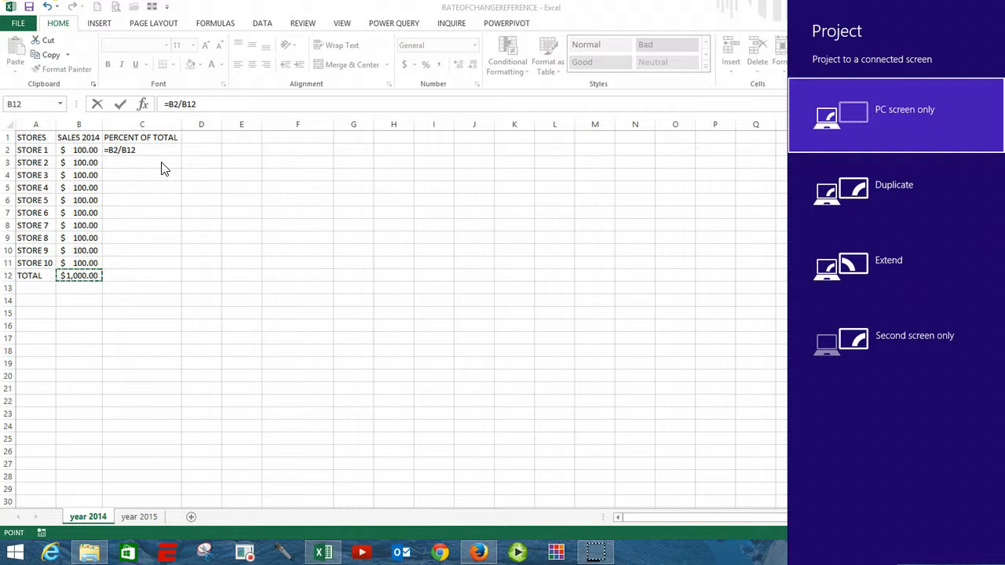
key(Escape)
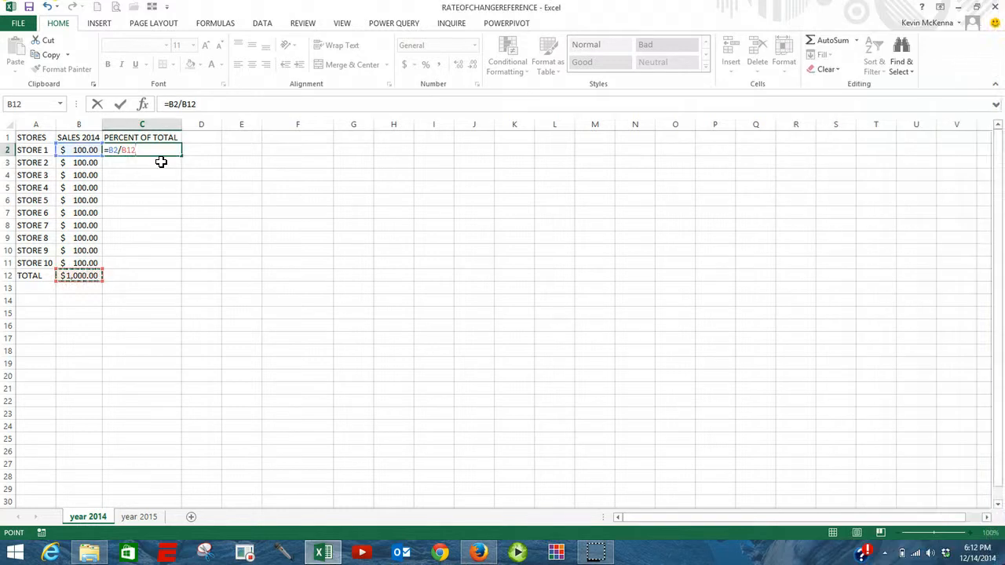
key(F4)
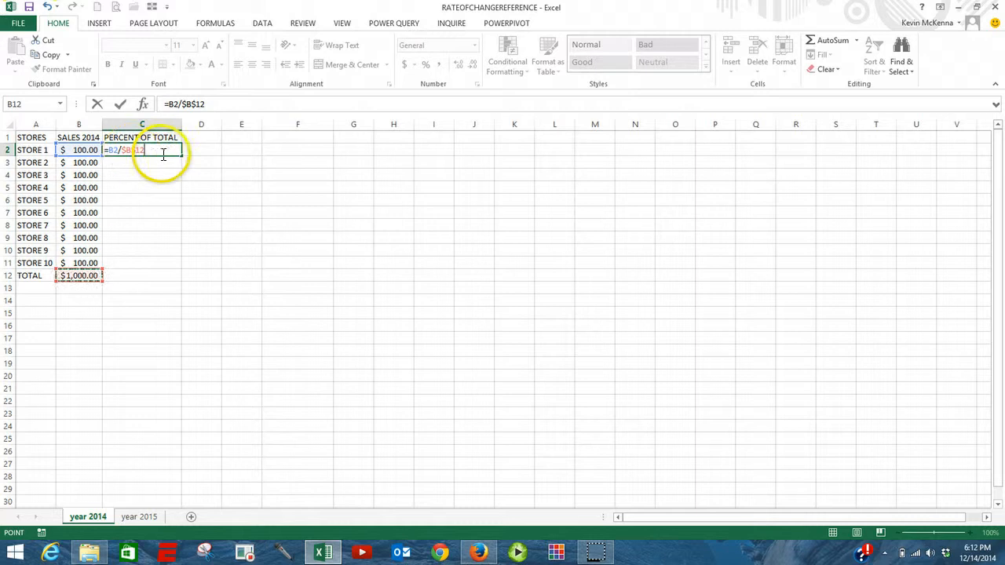
click(120, 105)
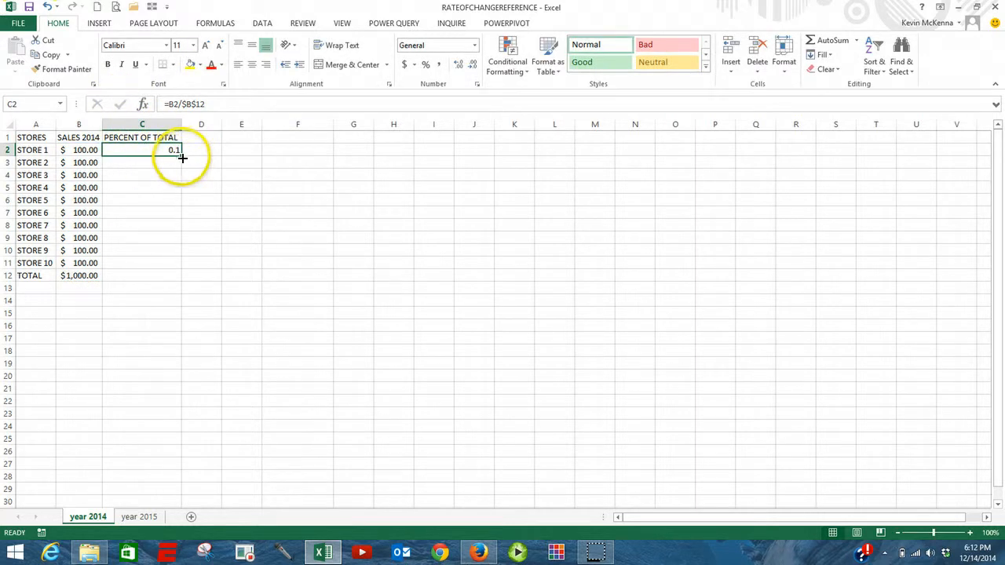
Step: Fill the percent-of-total formula from C2 down to C11 and format the range in Percent Style
drag(183, 157, 176, 264)
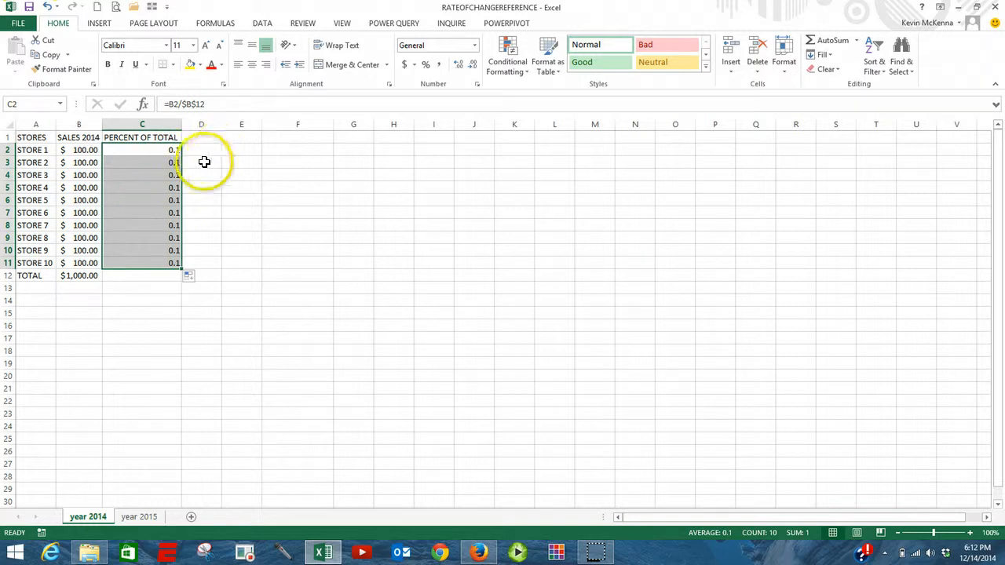
click(426, 66)
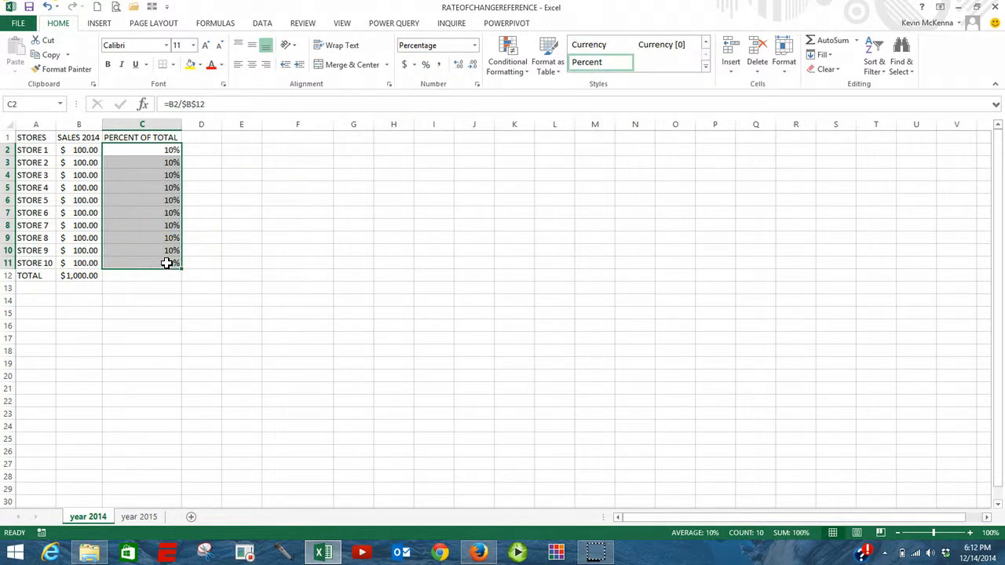
Step: Examine the cell references in the percent-of-total formulas in C2 and C11
click(157, 149)
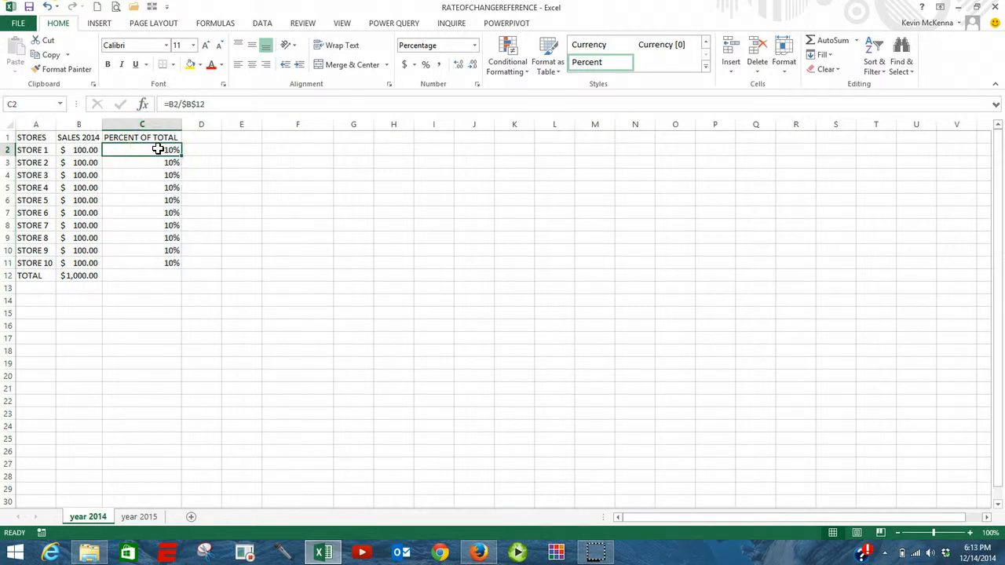
double_click(158, 149)
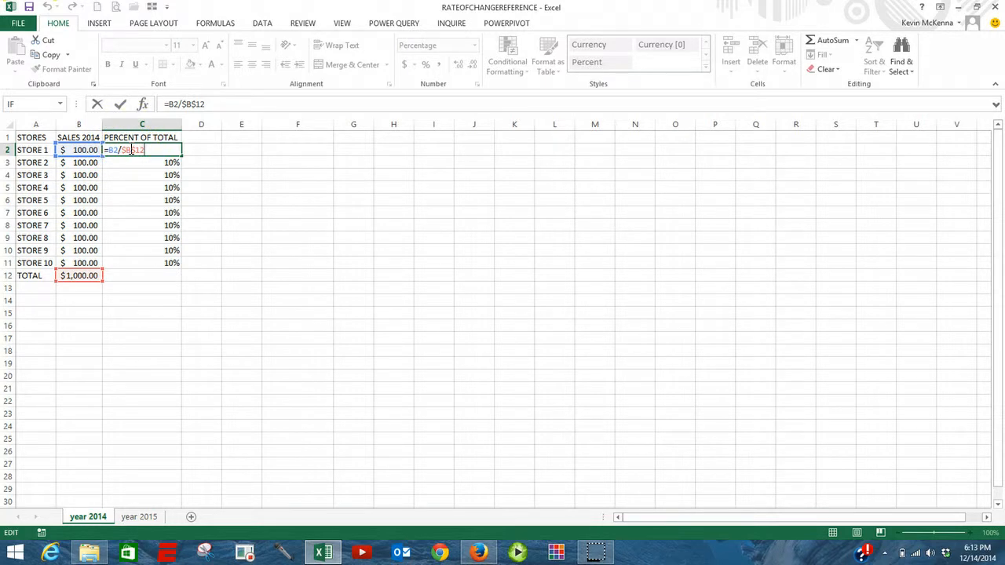
key(Escape)
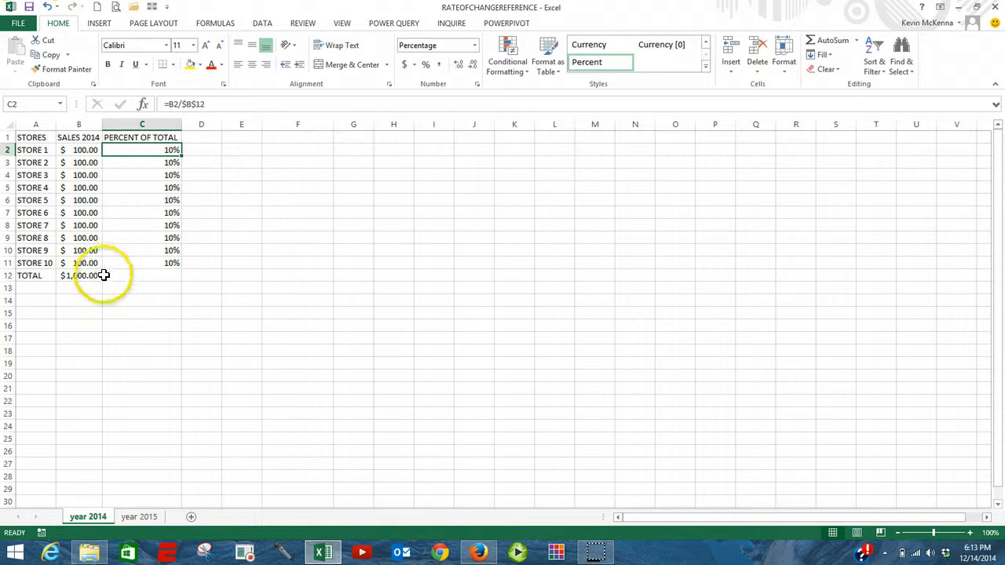
click(169, 264)
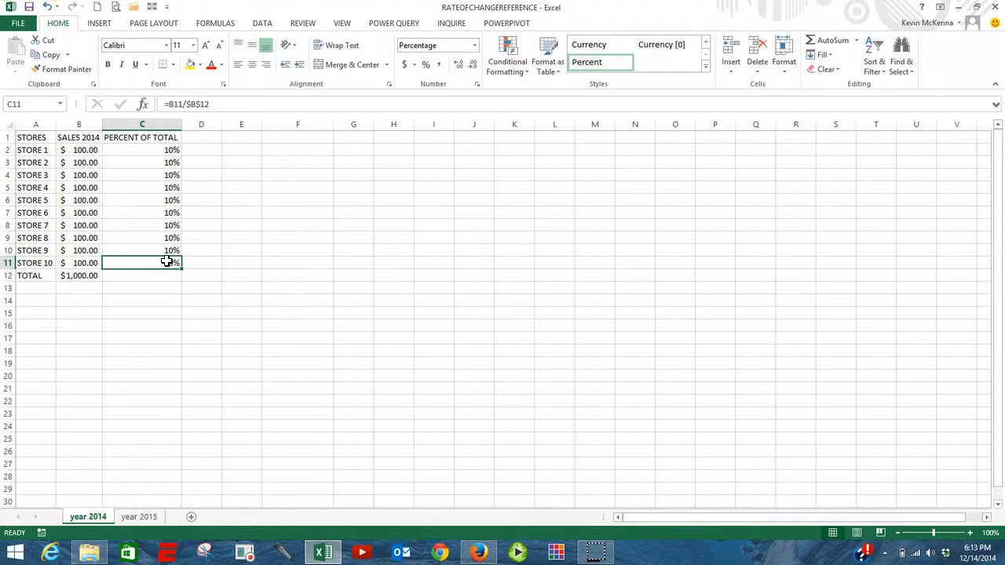
double_click(168, 262)
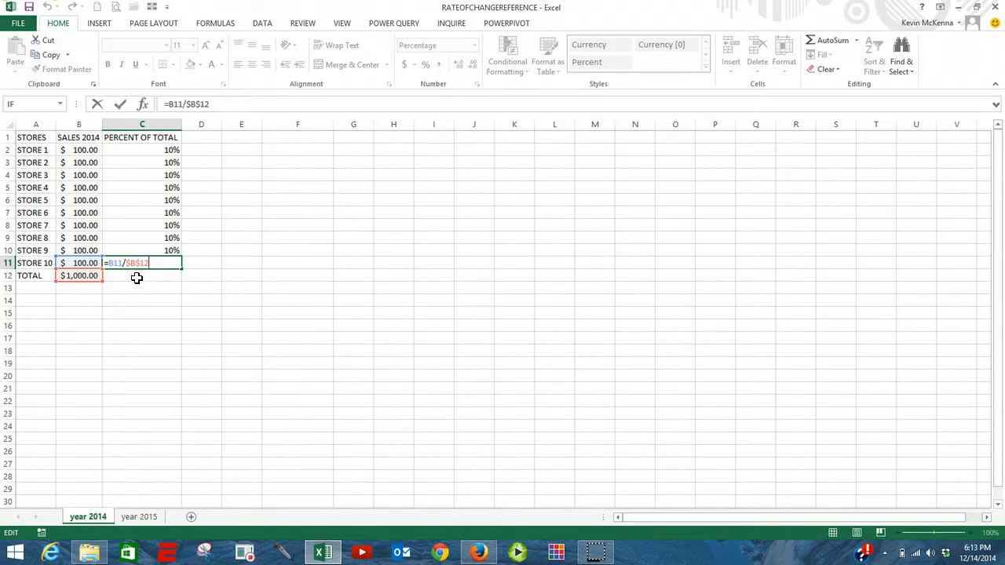
key(Escape)
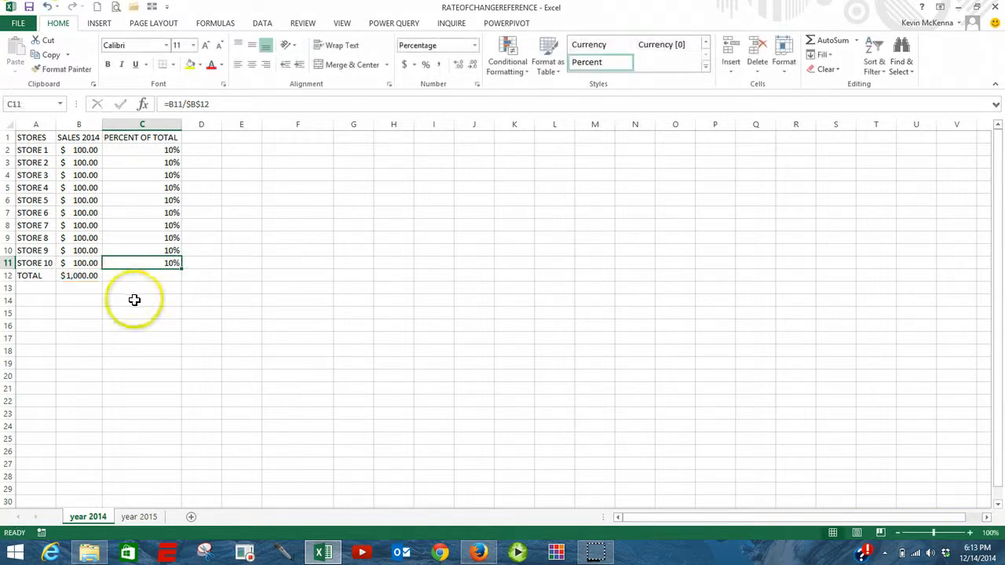
Step: Insert a new blank column before the SALES 2015 column on the year 2015 sheet
click(140, 518)
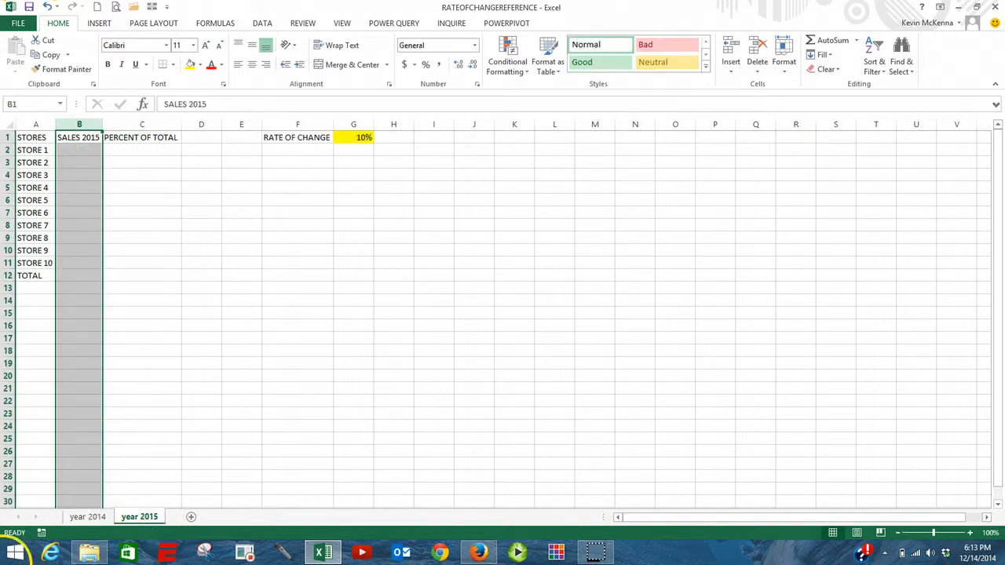
click(83, 123)
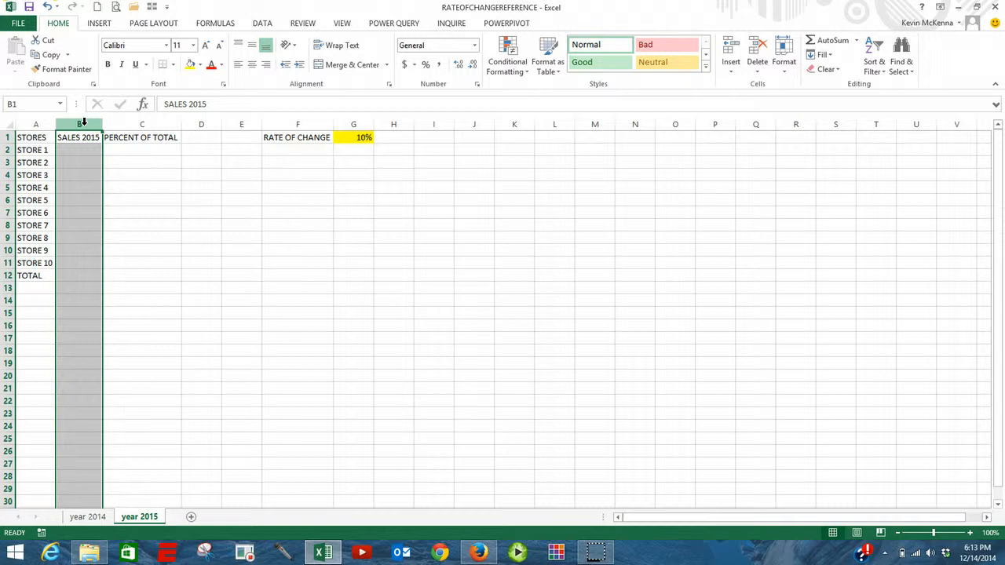
right_click(83, 125)
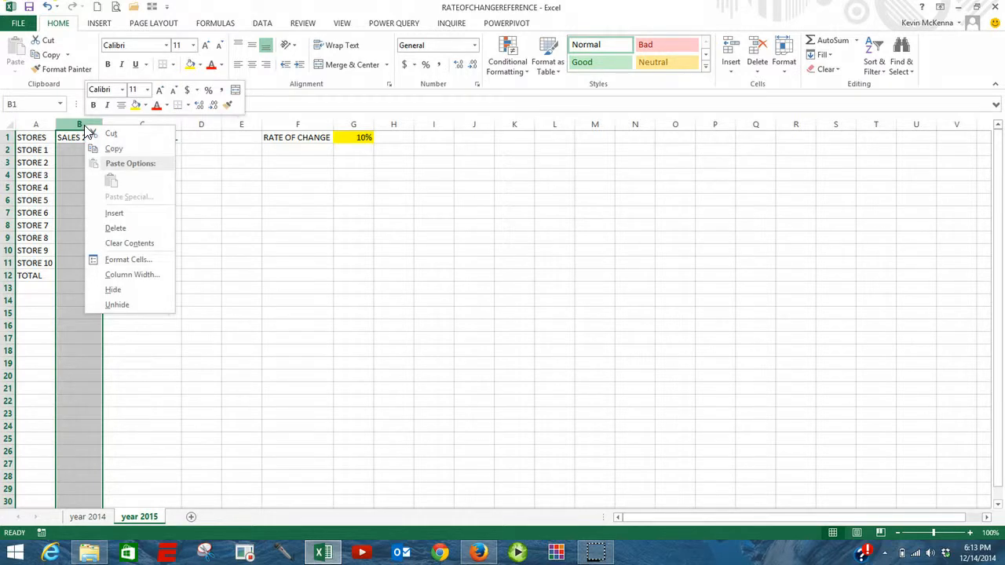
click(114, 213)
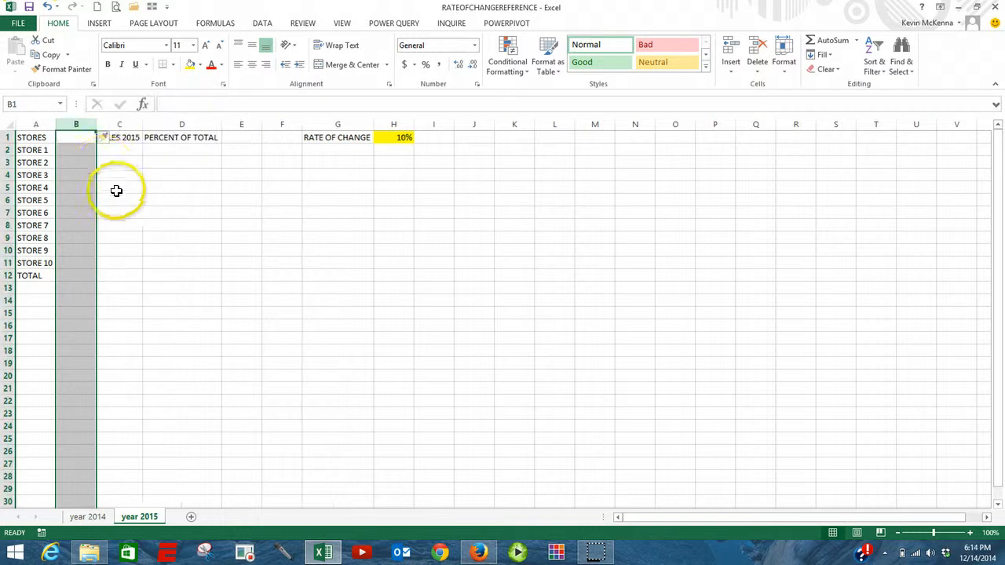
Step: Enter the header "sales 2014" in B1 and autofit the width of column B
click(77, 138)
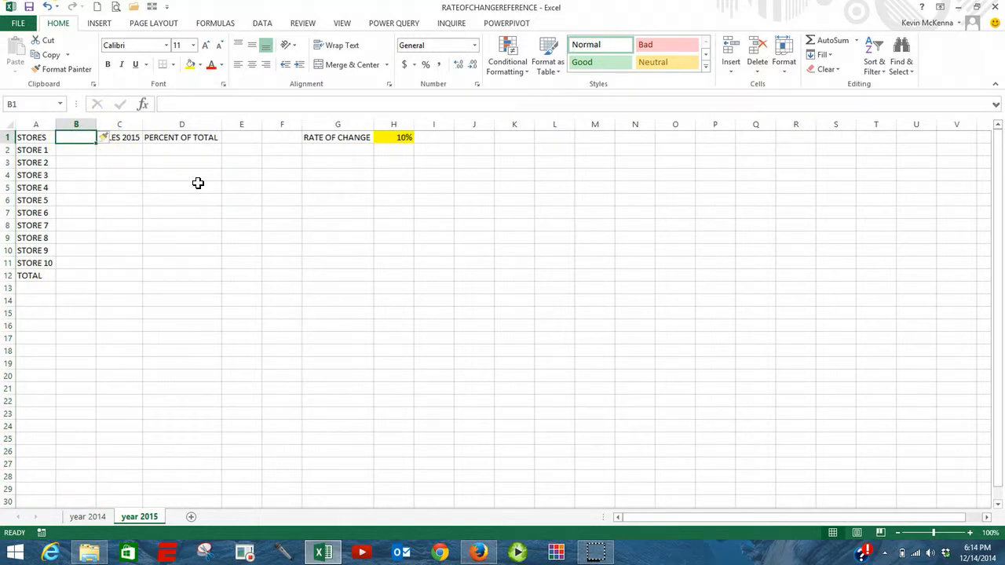
text(sales 2)
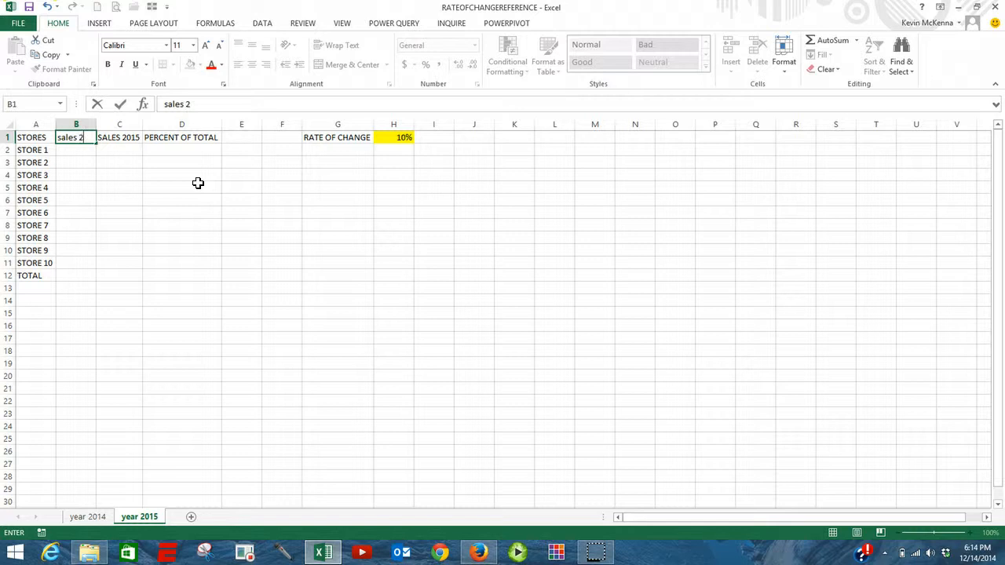
text(014)
key(Return)
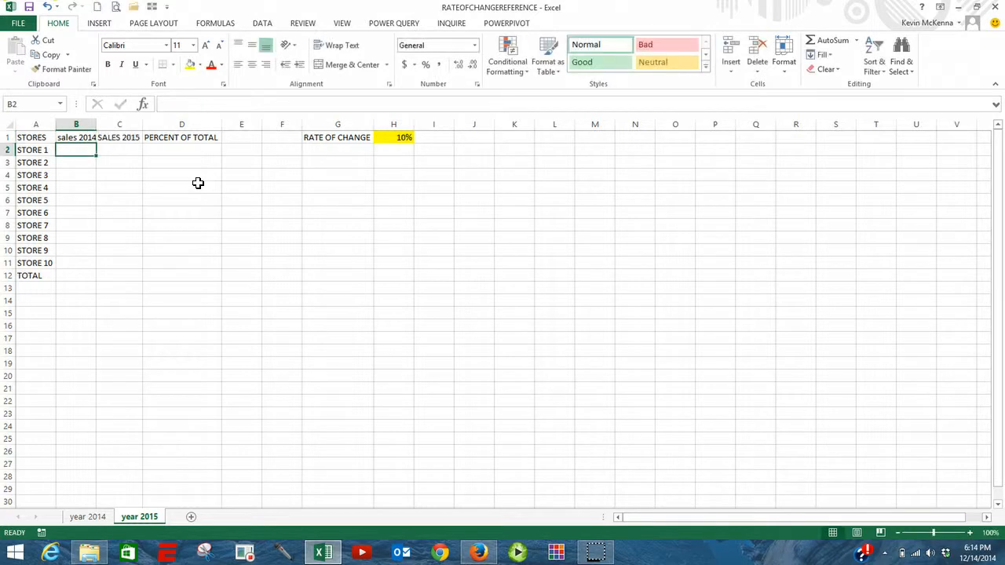
double_click(94, 124)
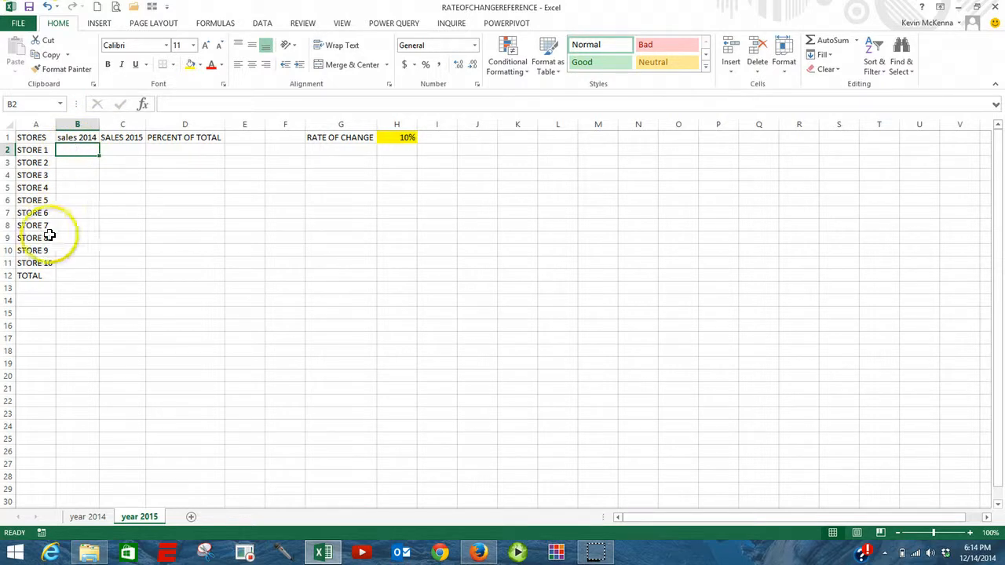
Step: Link B2 on the year 2015 sheet to Store 1's 2014 sales with the formula ='year 2014'!B2
click(92, 522)
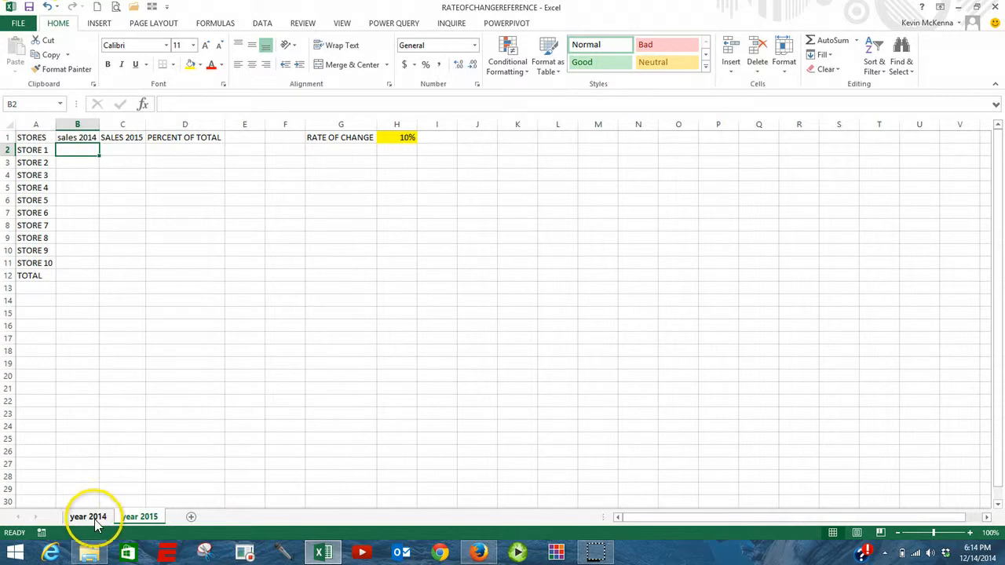
key(ctrl+Page_Down)
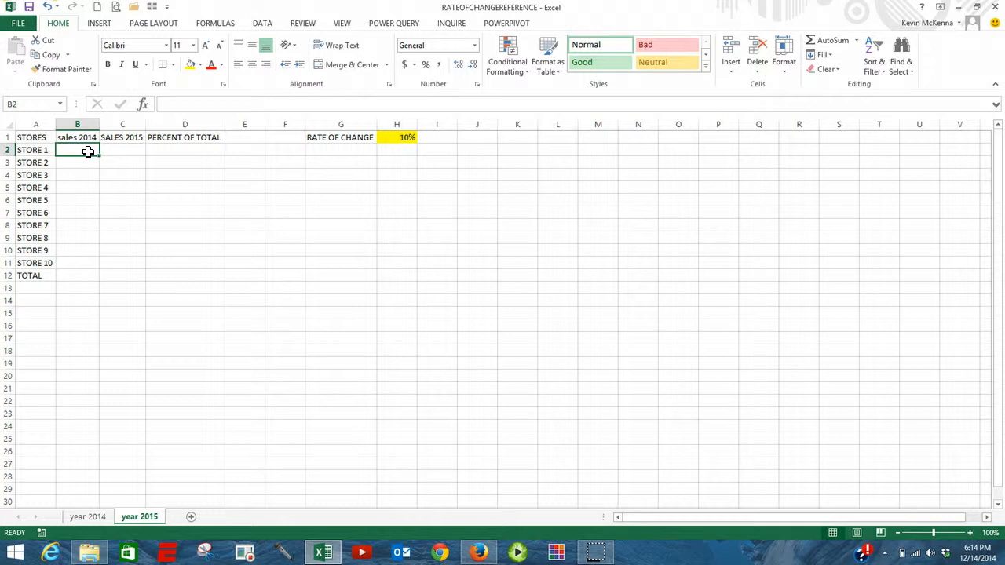
text(=)
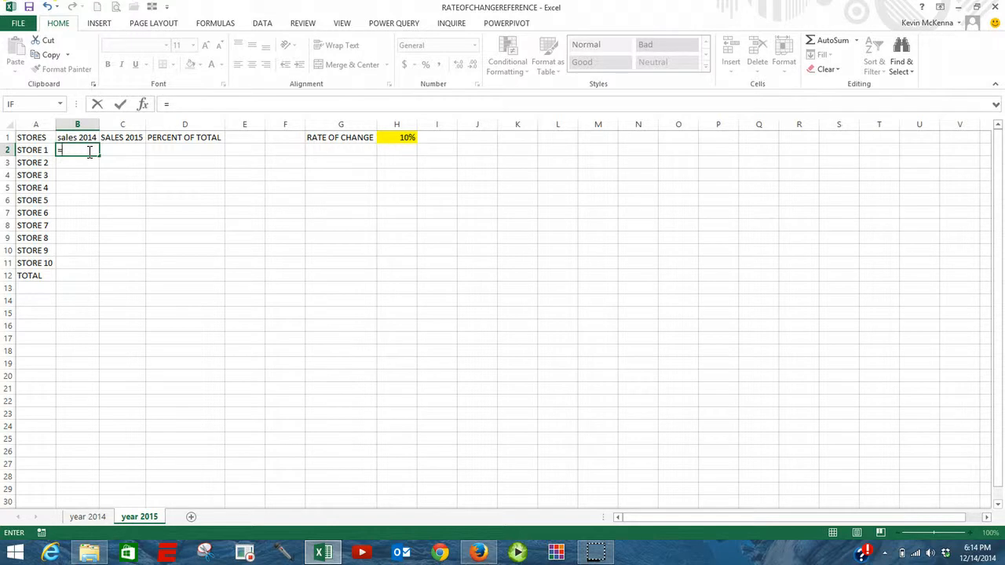
click(85, 517)
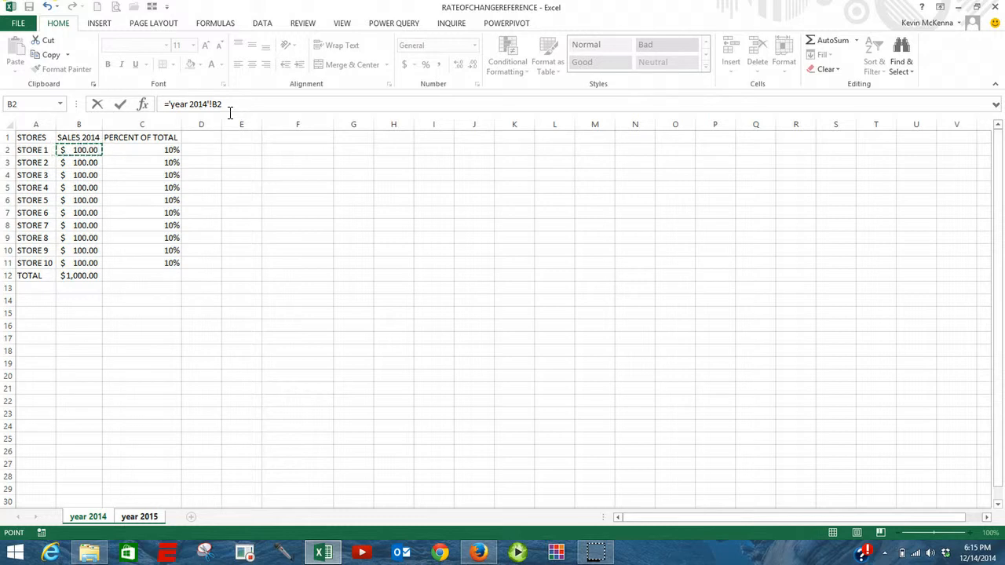
key(Return)
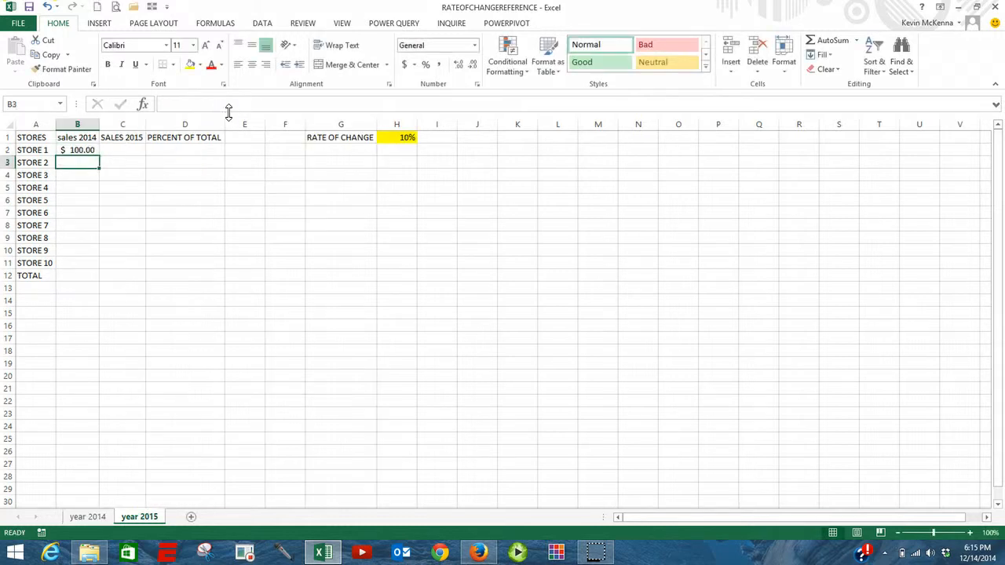
Step: Fill the 2014 sales link from B2 down through the TOTAL row in B12 and autofit column B
click(85, 151)
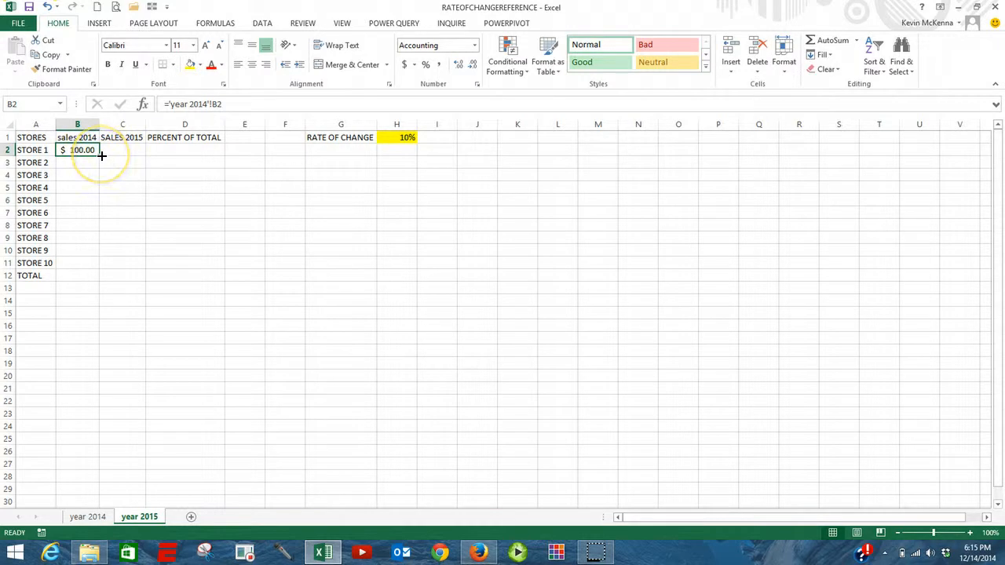
drag(101, 155, 77, 277)
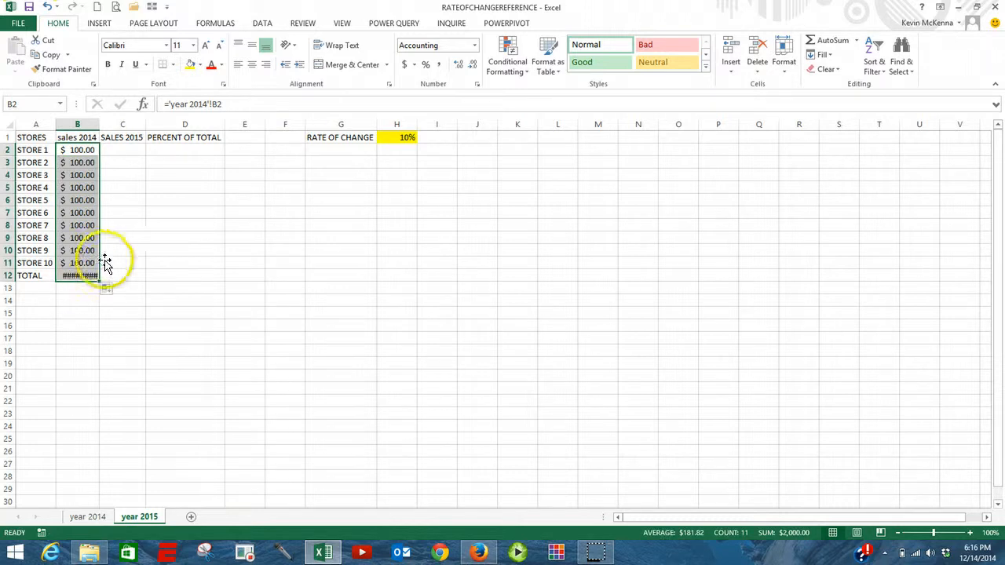
double_click(100, 124)
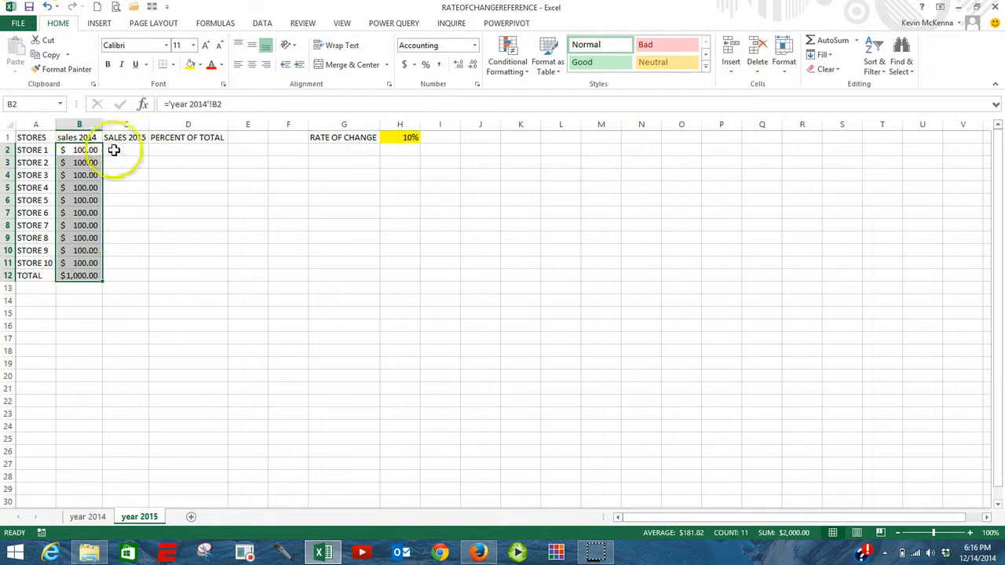
Step: Examine the linked formula for Store 10 in B11 to check its reference to the year 2014 sheet
click(77, 263)
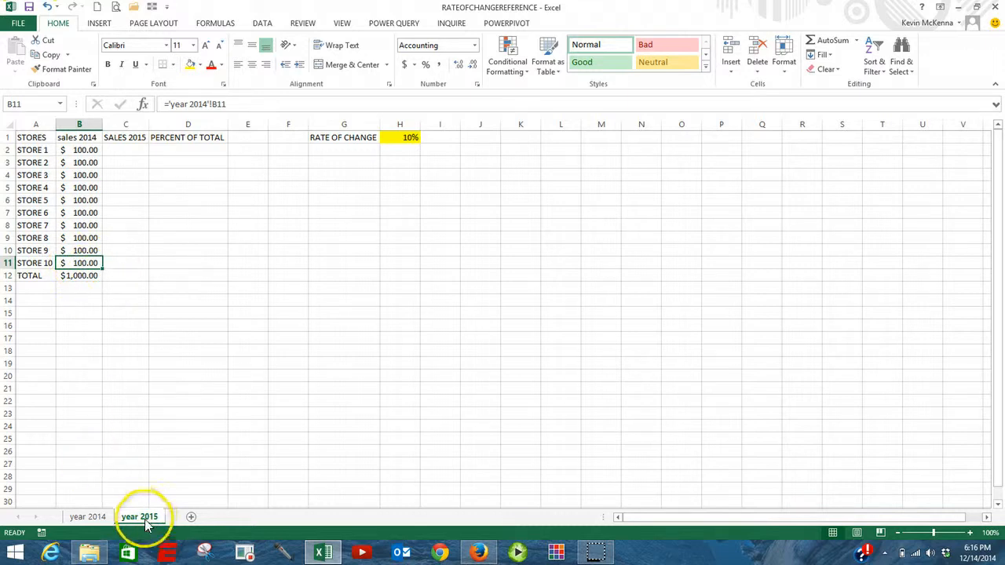
double_click(84, 263)
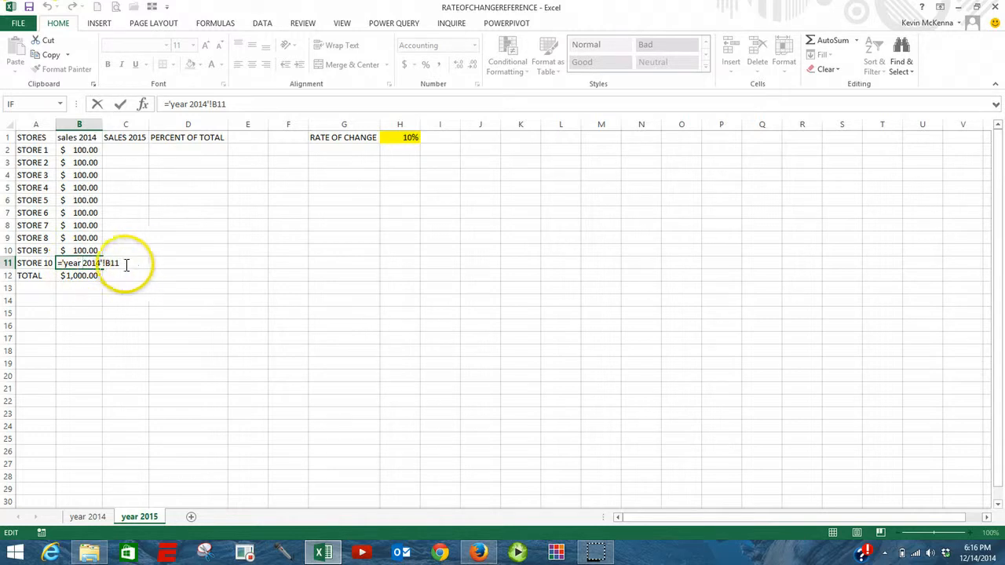
click(140, 264)
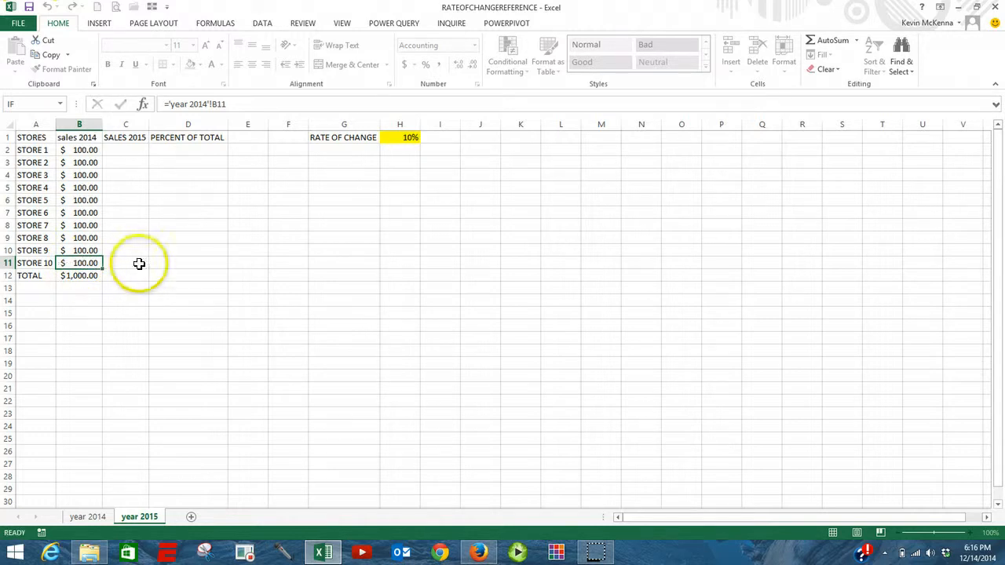
Step: Project Store 1's 2015 sales in C2 with the formula =B2*(1+$H$1) and fill it down through C12
click(135, 150)
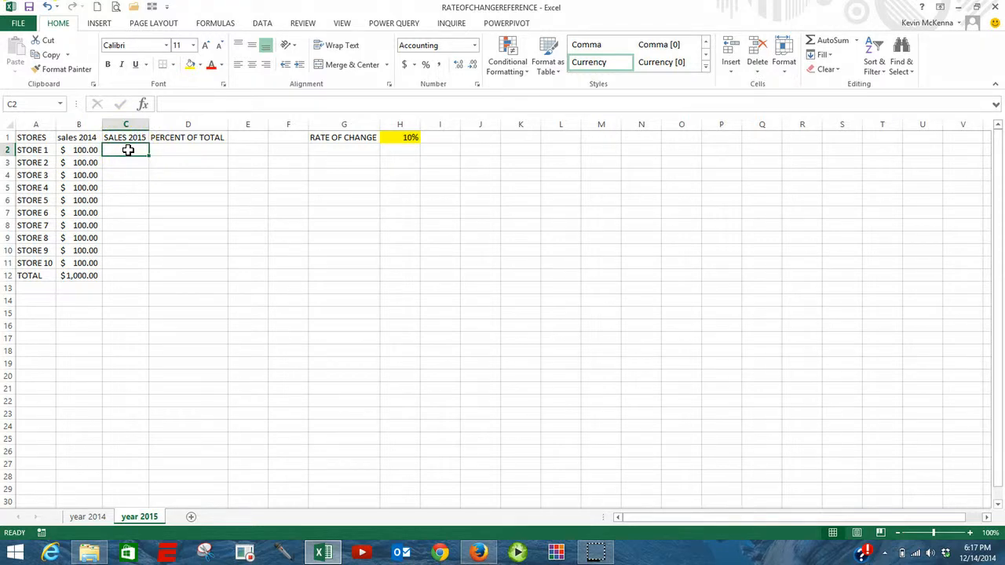
text(=)
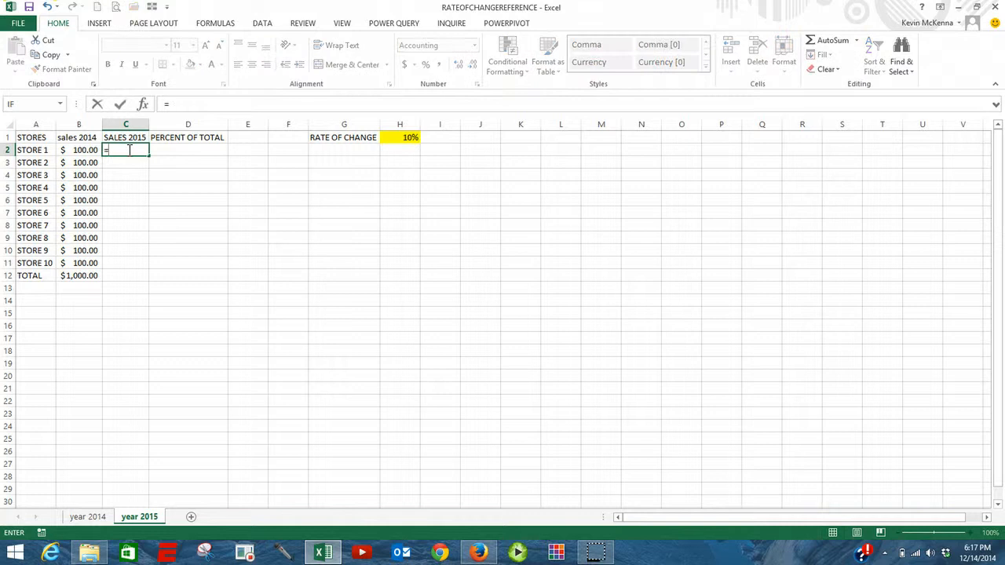
click(77, 150)
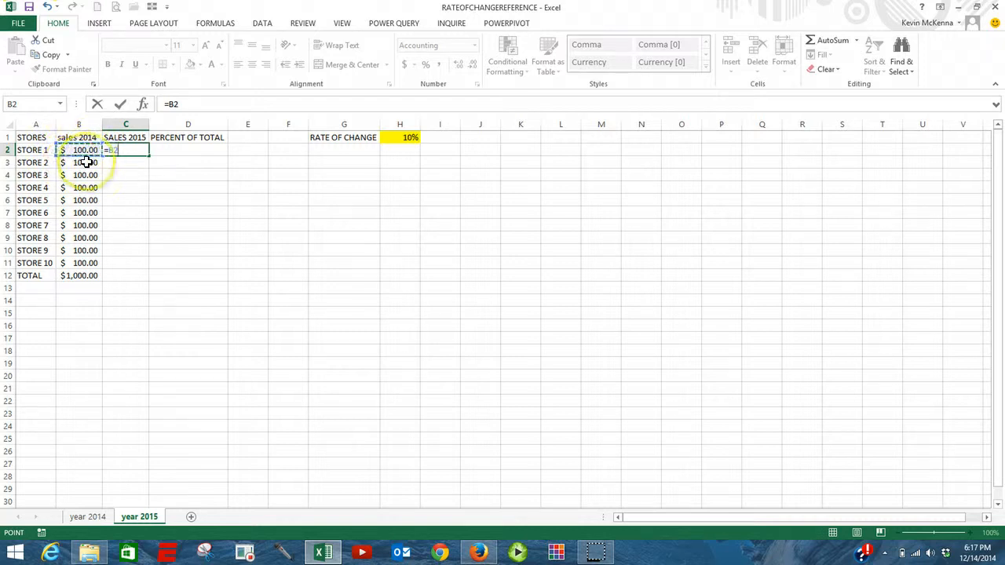
text(*)
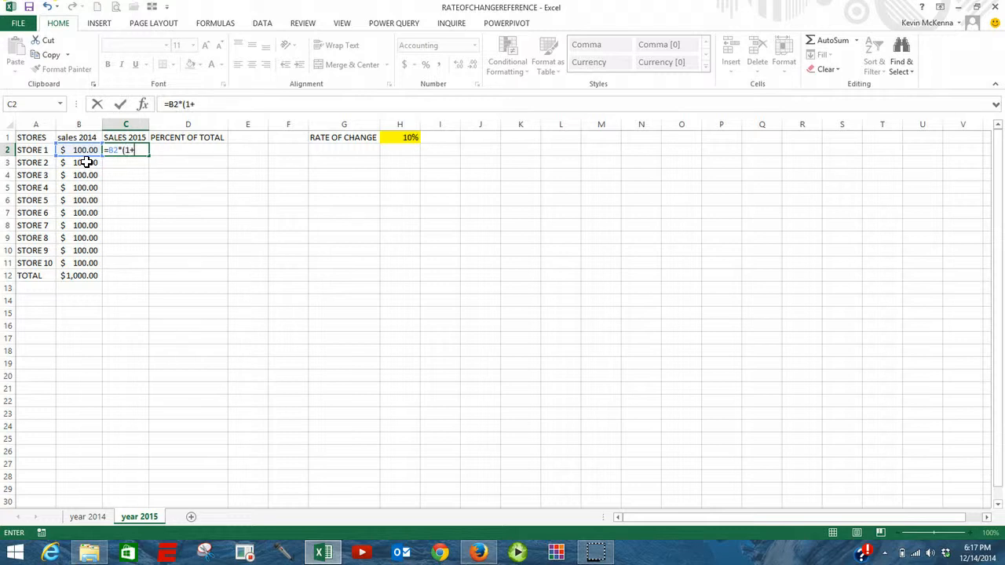
click(410, 137)
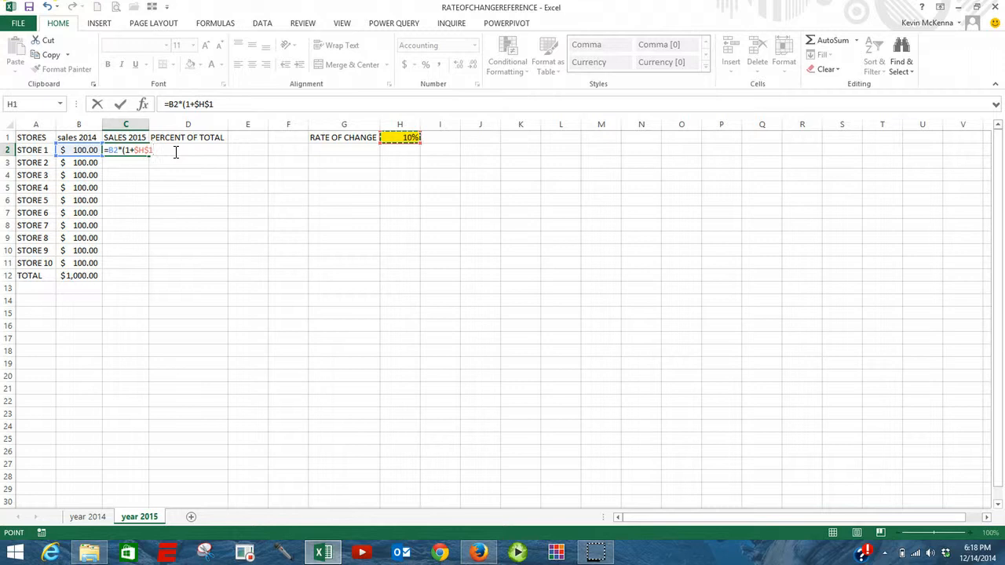
key(F2)
click(122, 104)
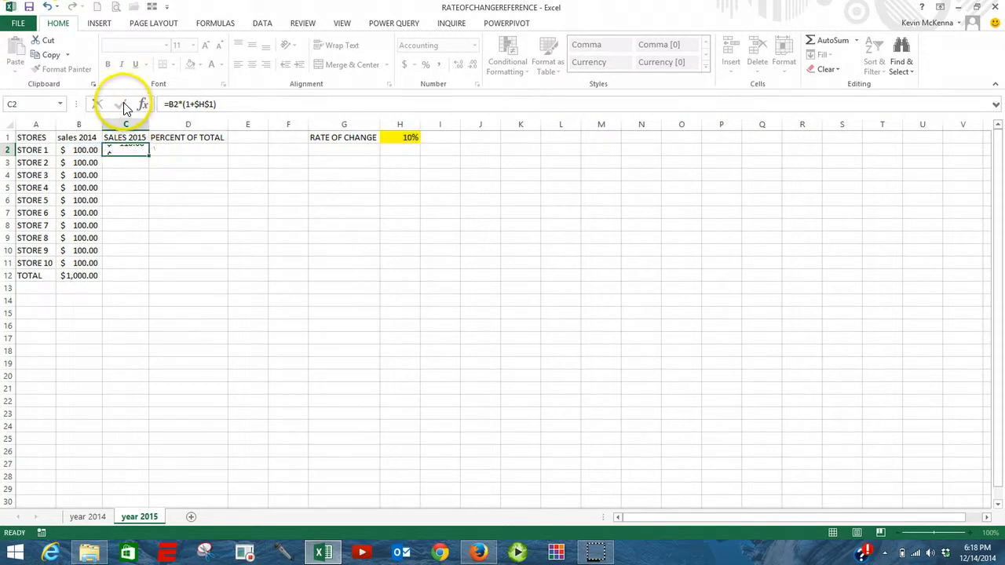
double_click(150, 156)
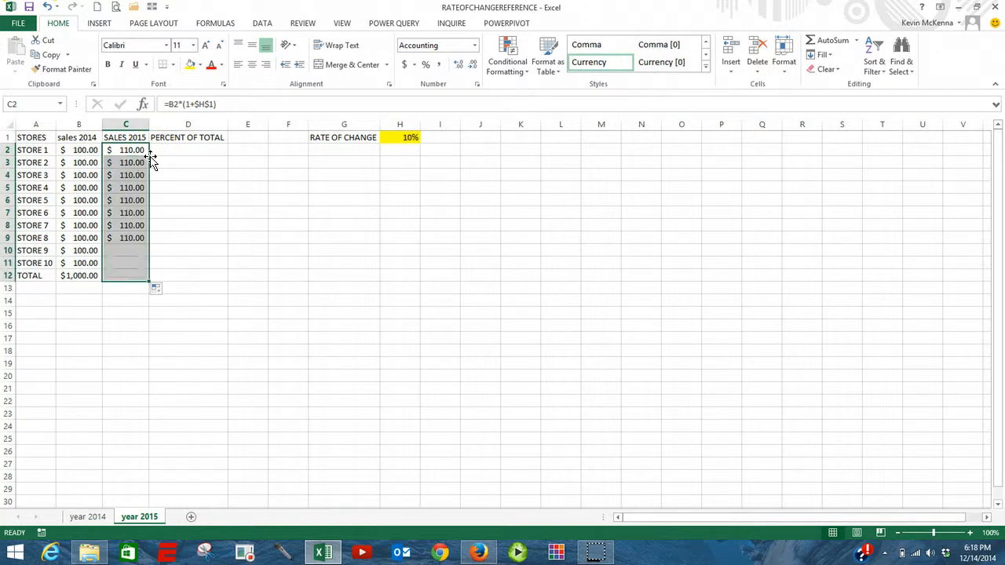
Step: Examine the cell references in Store 10's projected sales formula in C11
click(128, 262)
double_click(127, 263)
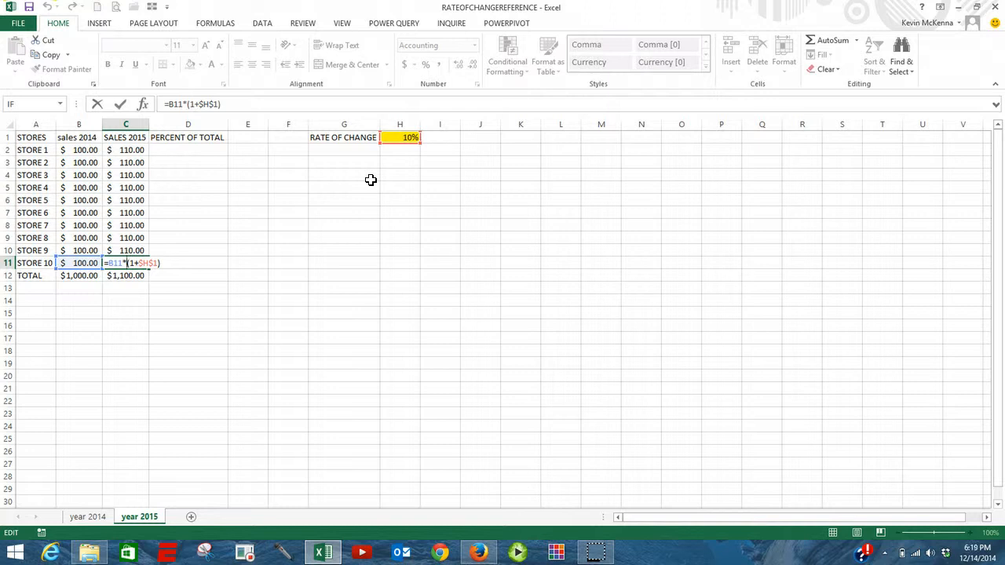
key(ctrl+Return)
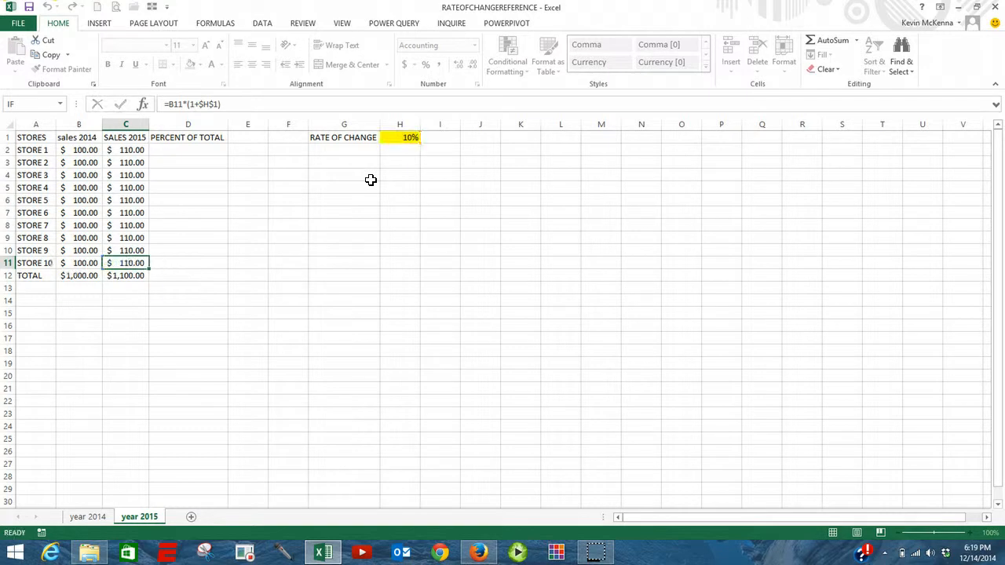
Step: Set the rate of change in H1 to 5%
click(402, 138)
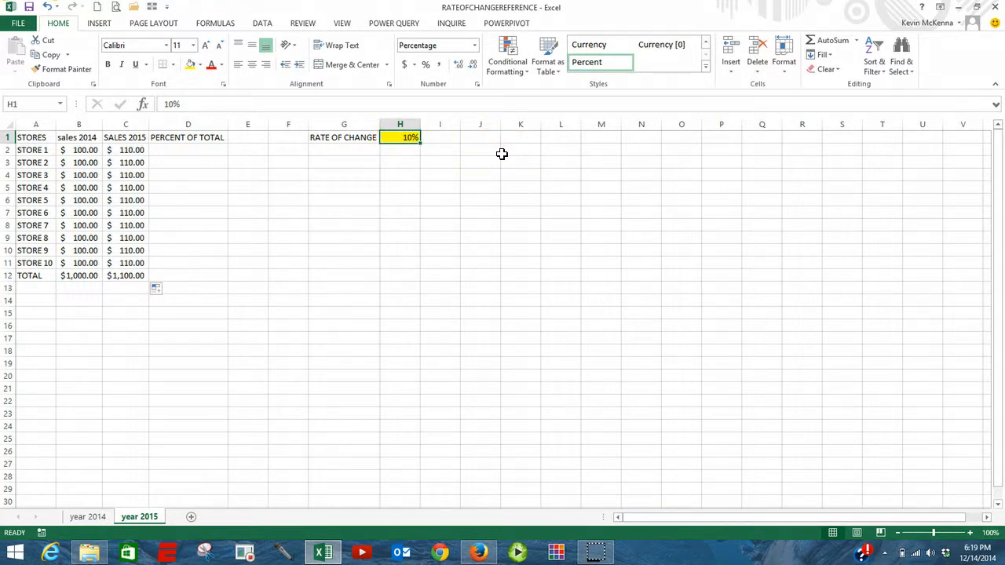
text(5)
key(Return)
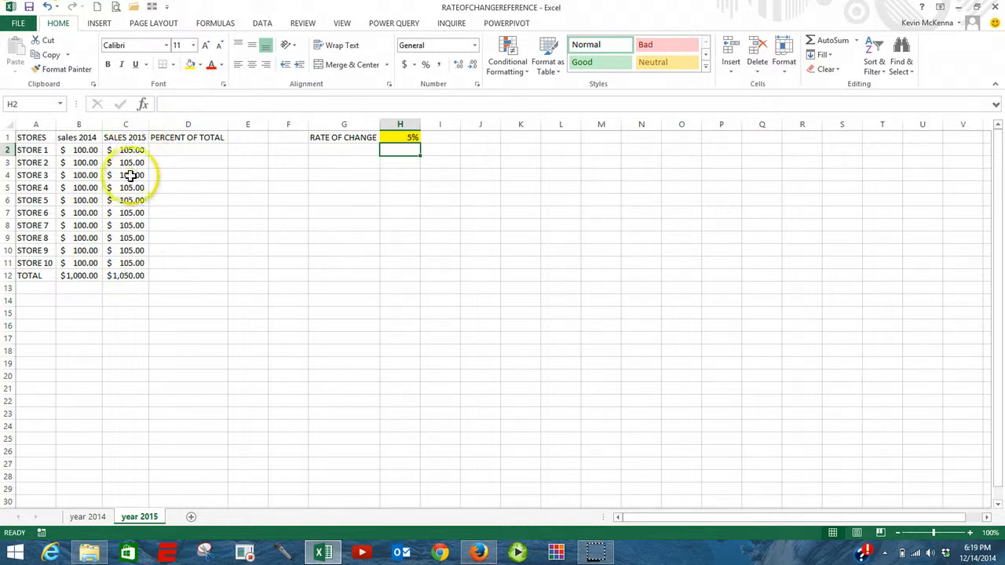
Step: Set the rate of change in H1 to -10%
click(409, 136)
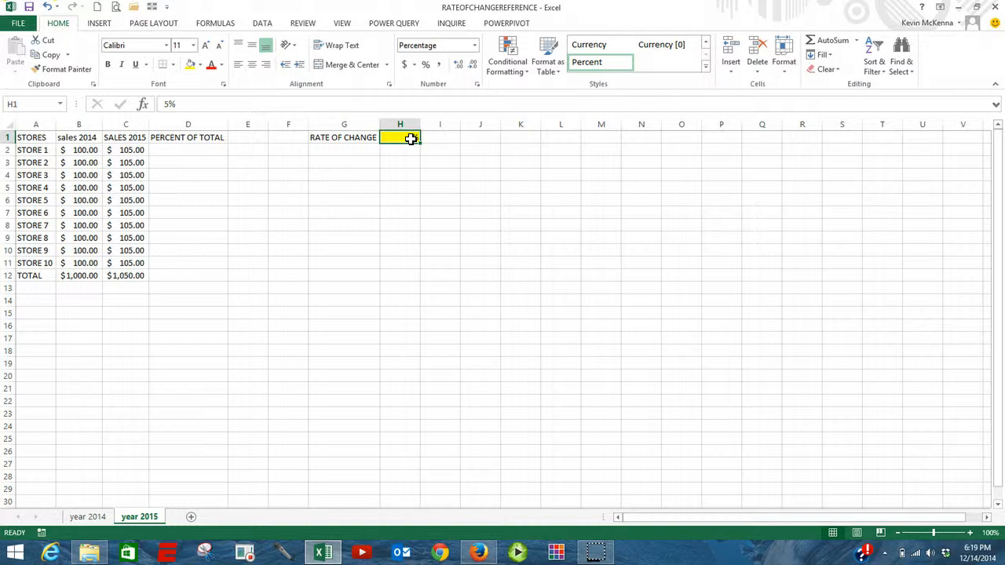
text(-10%)
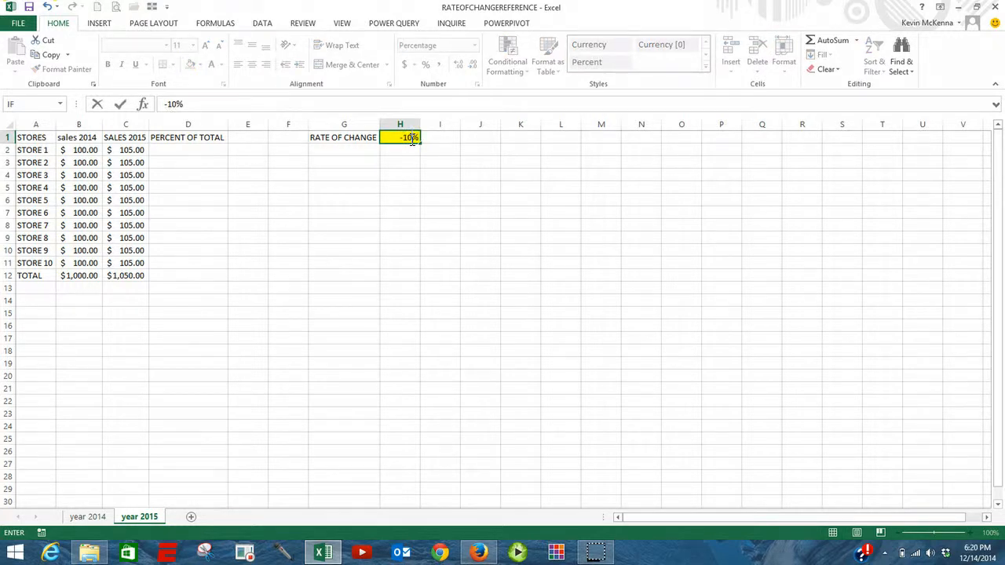
key(Return)
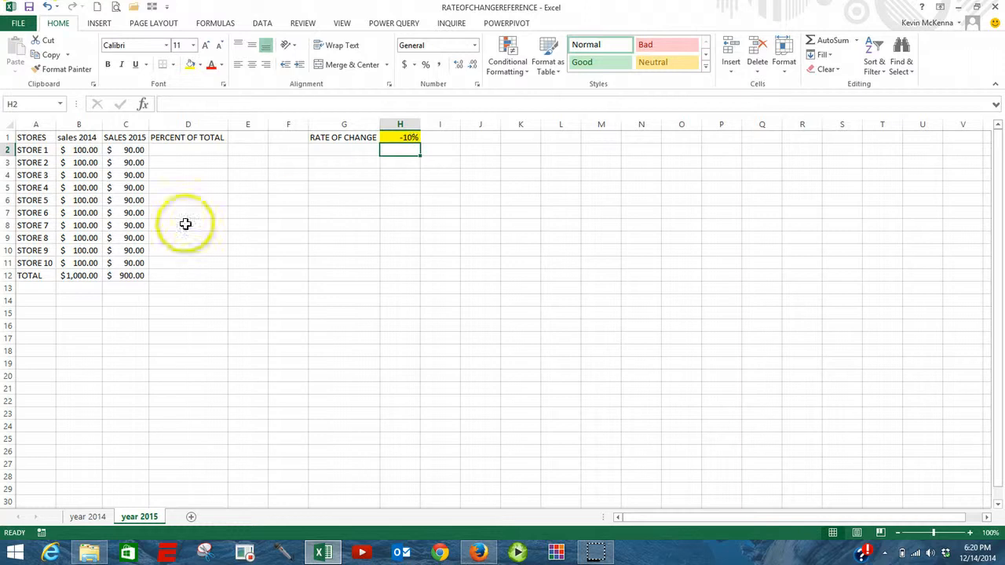